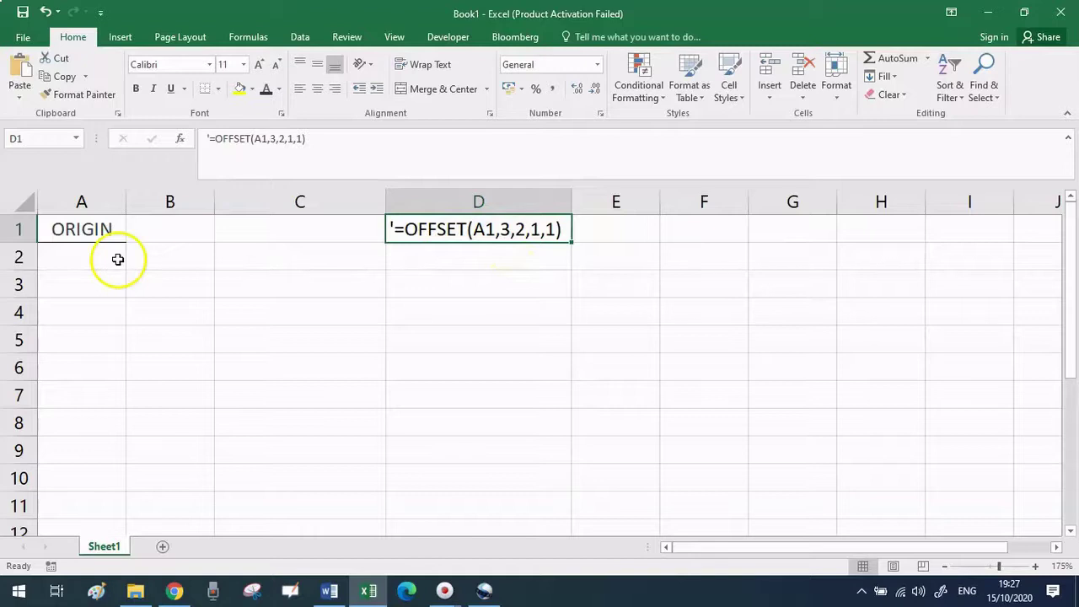
# Step: Count three rows down and two columns across from the origin cell A1, and enter Hello! in cell C4
pyautogui.click(103, 259)
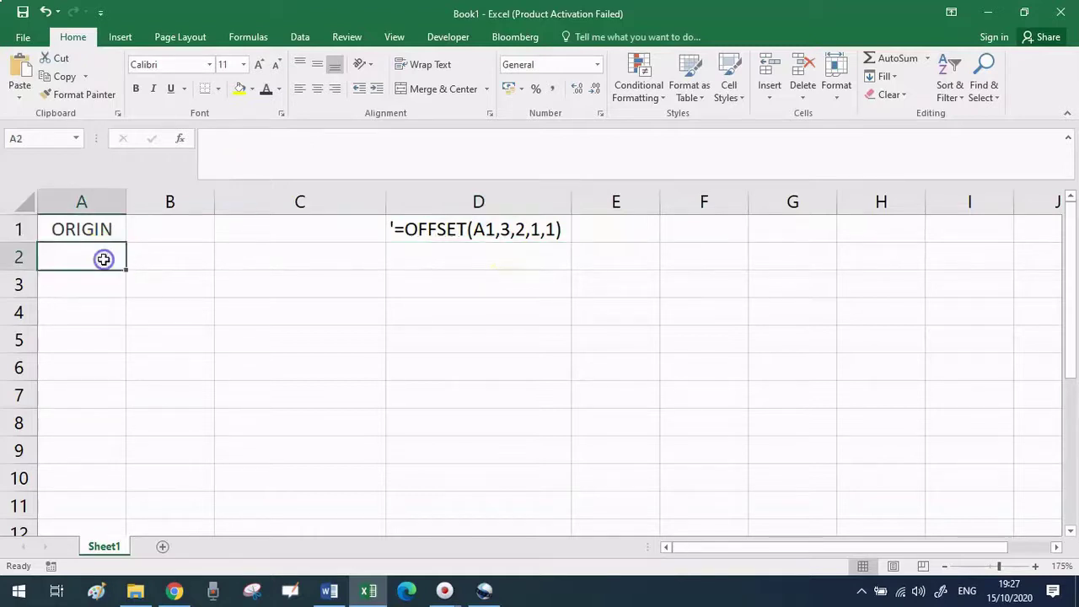
pyautogui.click(101, 272)
pyautogui.click(92, 307)
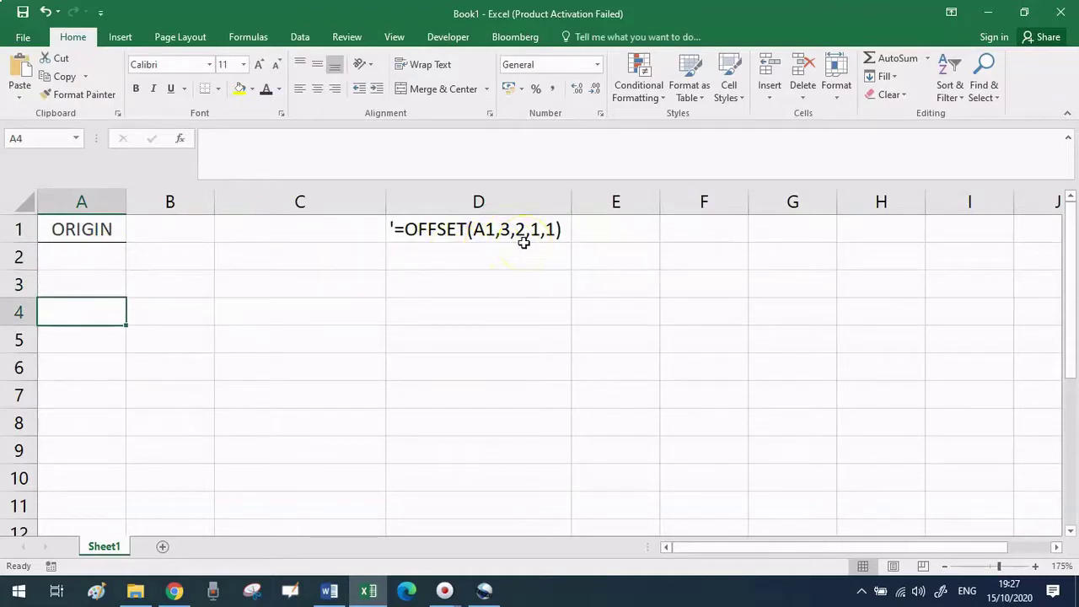
pyautogui.click(147, 320)
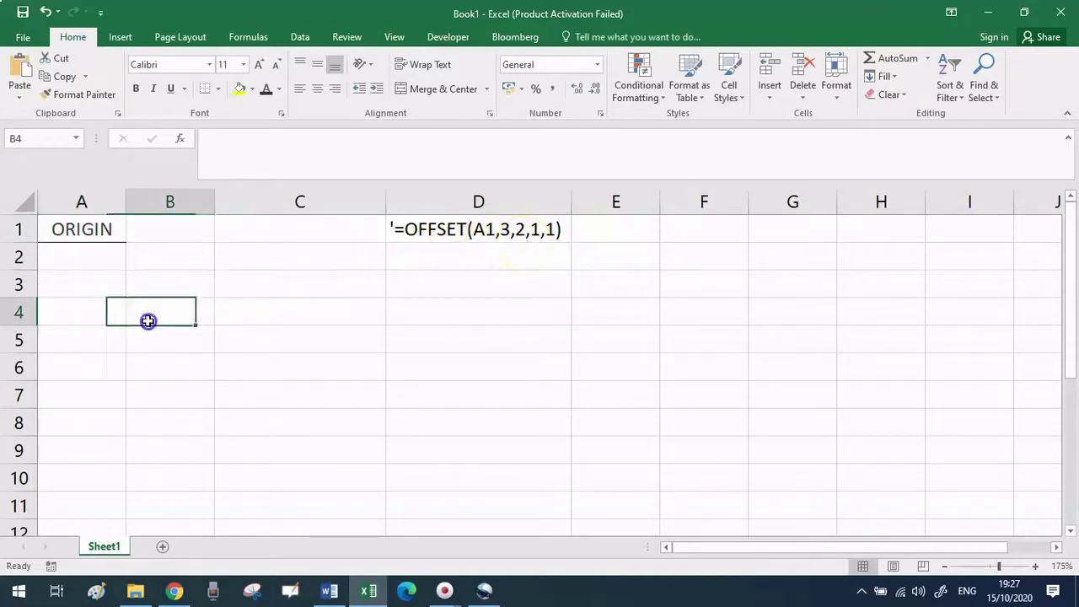
pyautogui.click(245, 312)
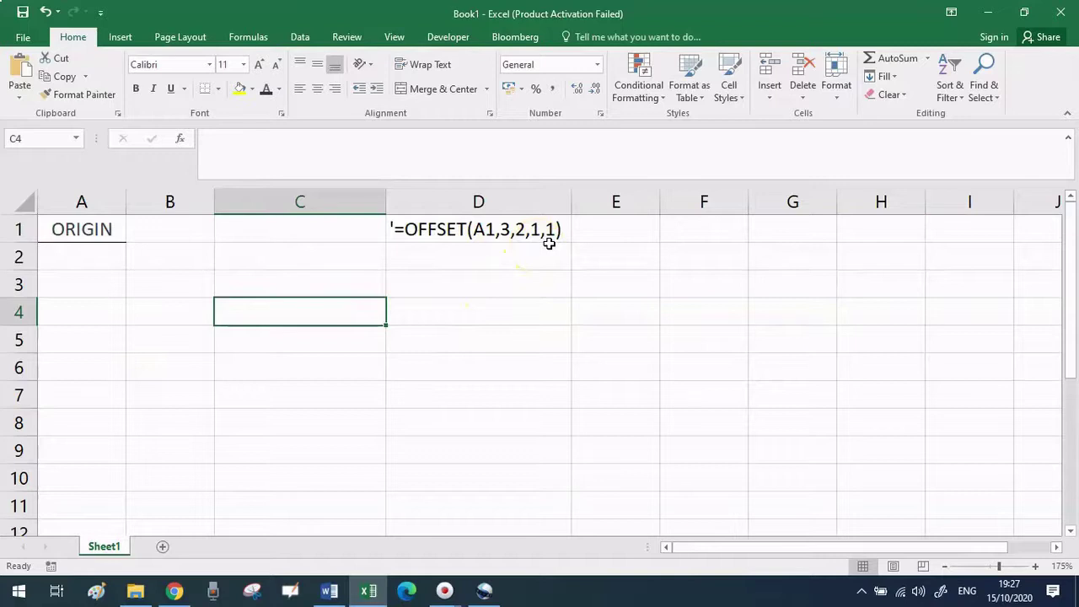
pyautogui.doubleClick(283, 308)
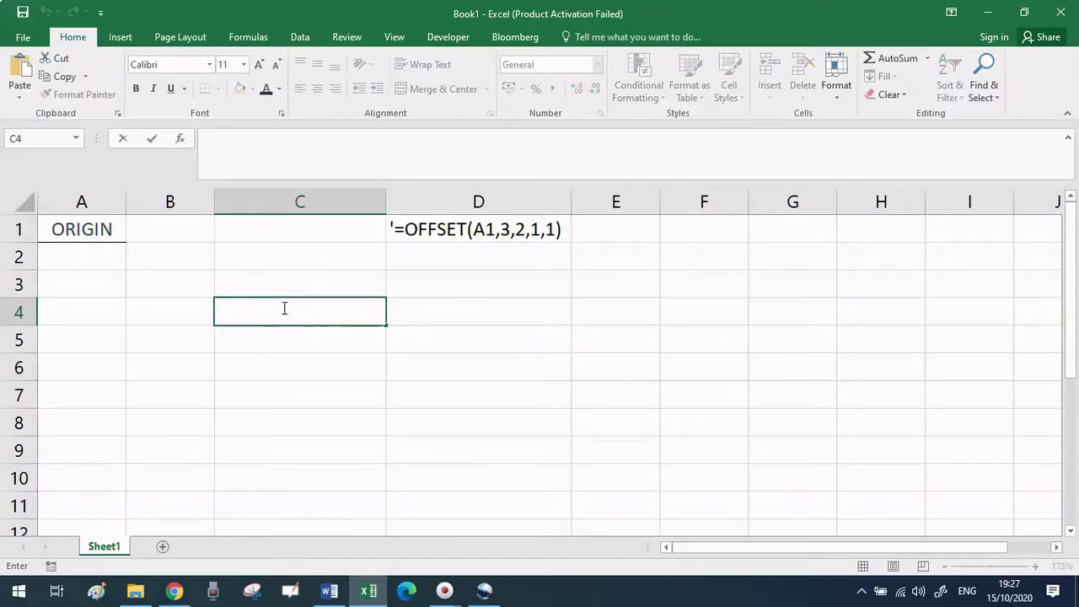
pyautogui.write('Hello!')
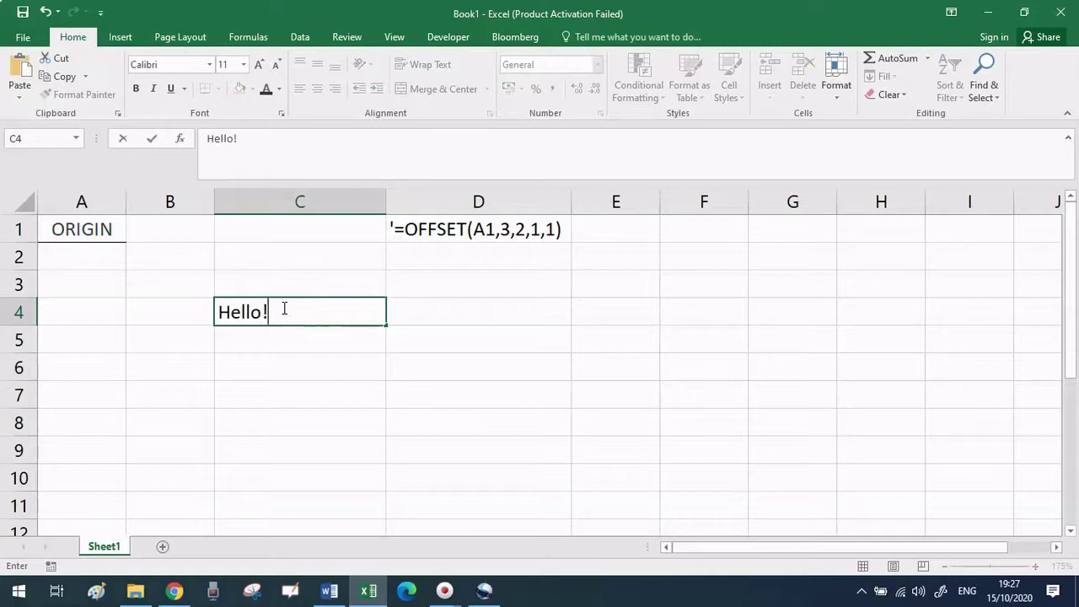
# Step: Turn the text in D1 into the live formula =OFFSET(A1,3,2,1,1) by removing its leading apostrophe
pyautogui.click(431, 234)
pyautogui.click(205, 137)
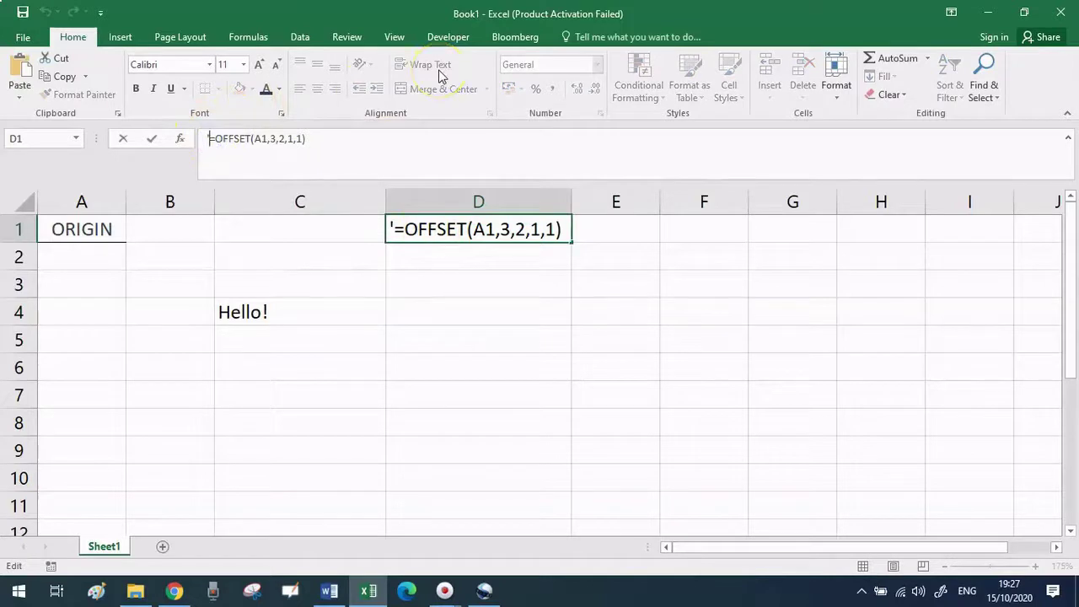
pyautogui.press('Delete')
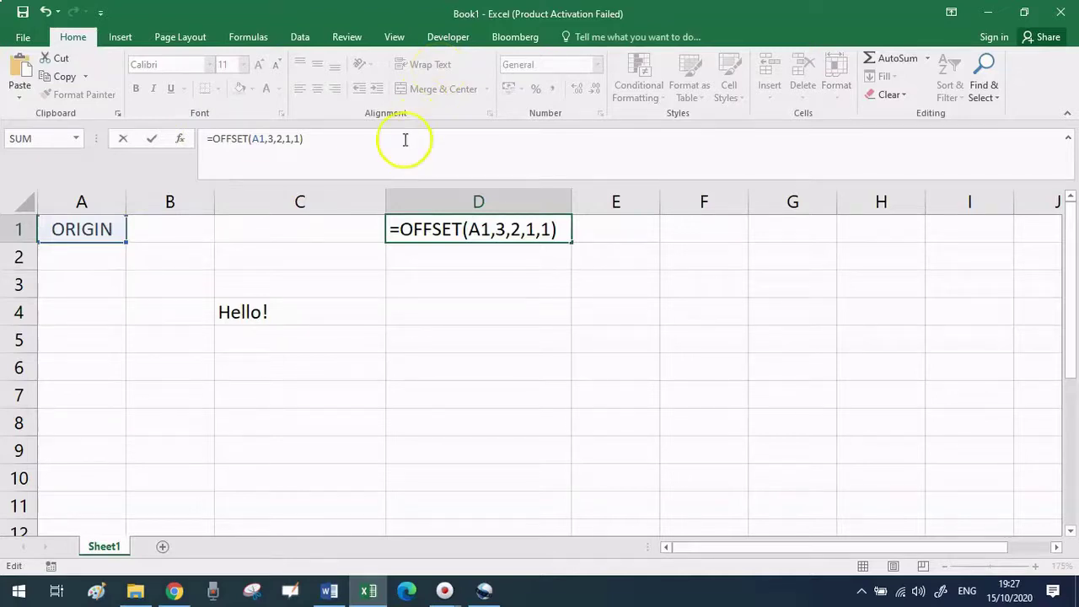
pyautogui.press('Return')
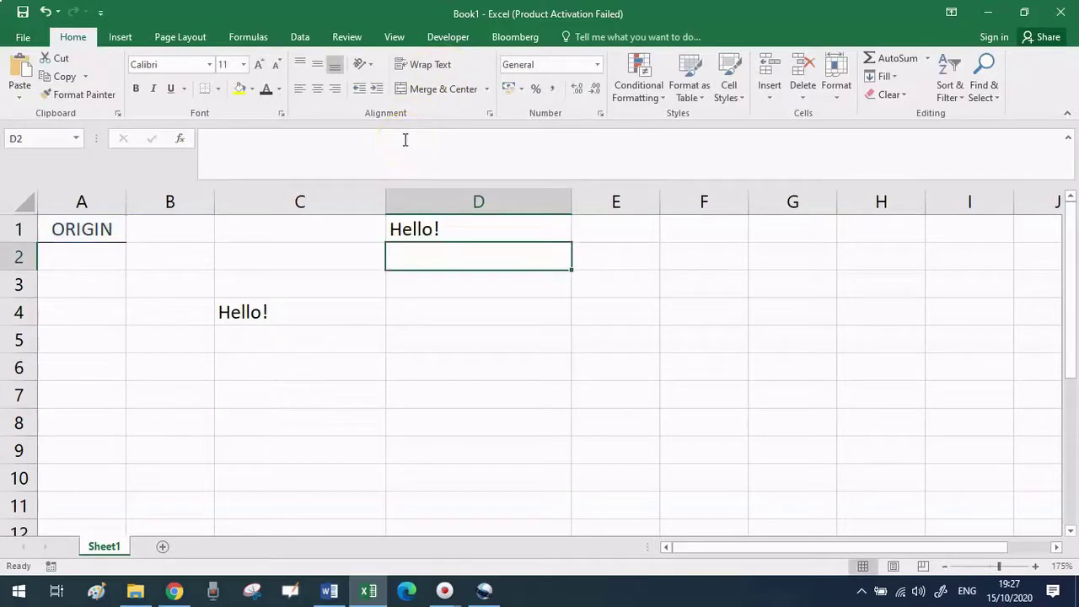
# Step: Review the arguments of the OFFSET formula in D1 against the origin cell and cell C4
pyautogui.click(455, 235)
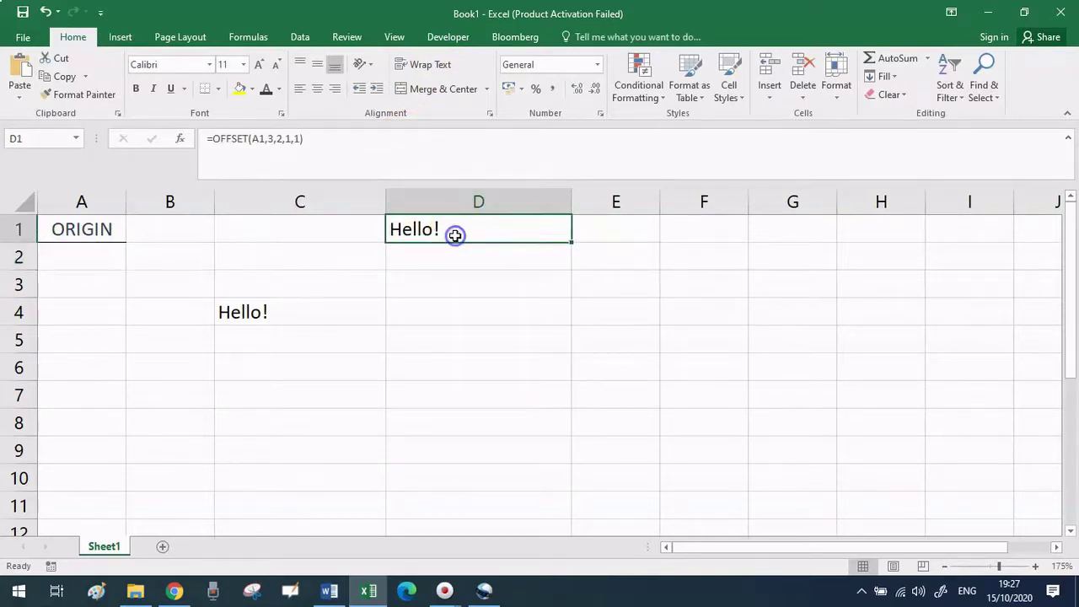
pyautogui.click(430, 149)
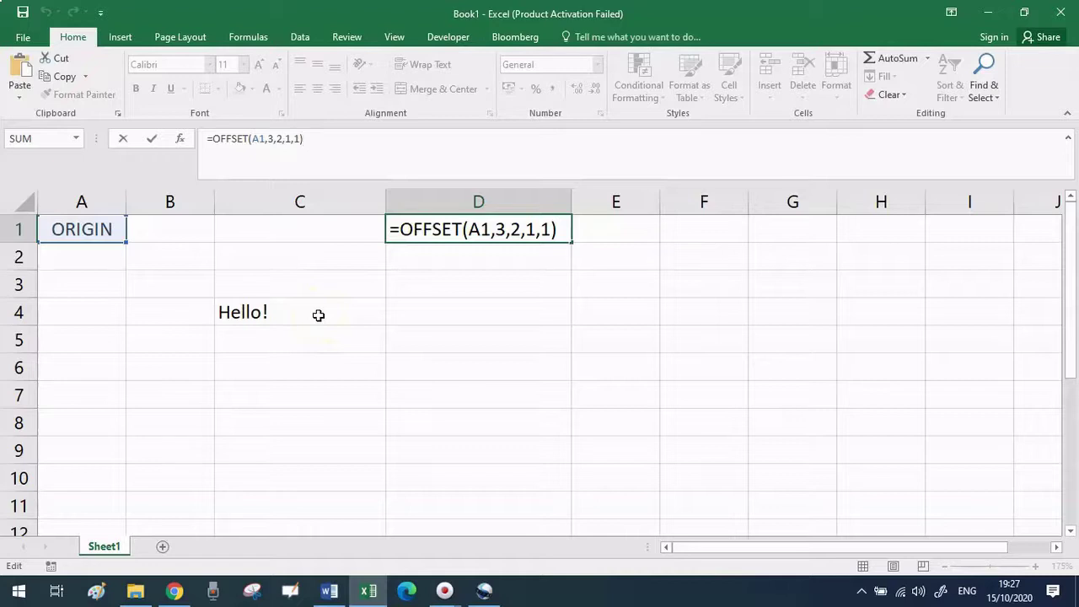
pyautogui.hotkey('ctrl', 'Return')
pyautogui.click(403, 372)
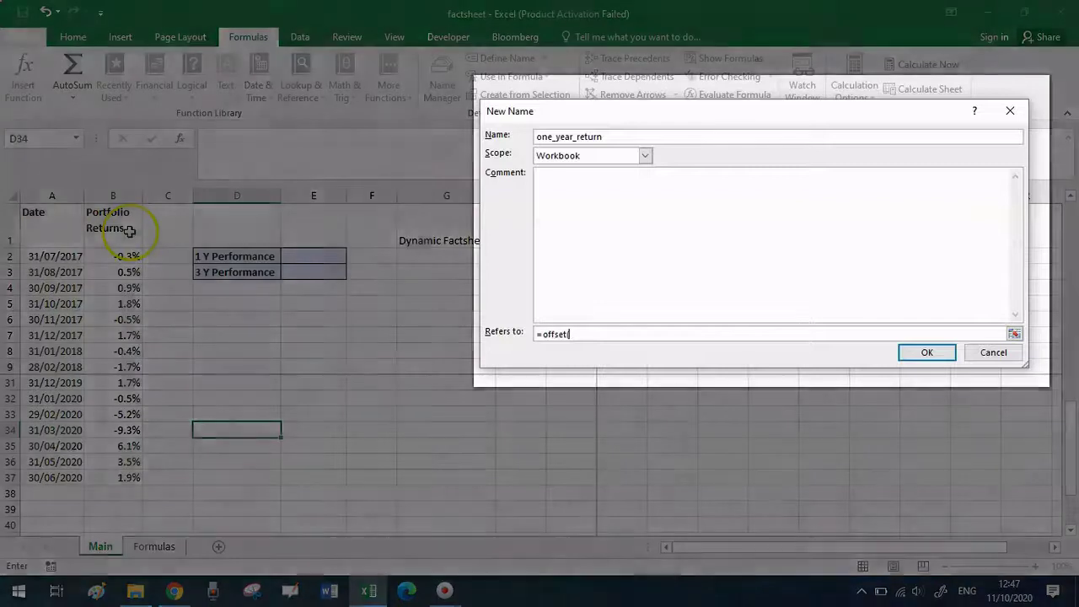
# Step: Complete the workbook name one_year_return so it refers to =OFFSET(Main!$B$1,COUNT(Main!$B:$B),0,-12,1)
pyautogui.click(129, 231)
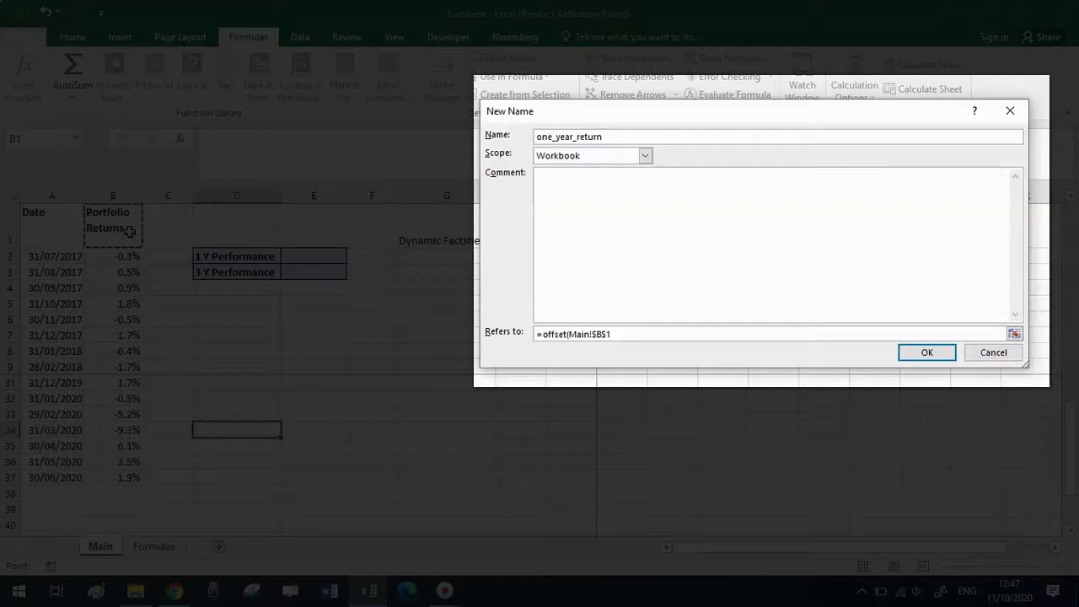
pyautogui.write(',c')
pyautogui.write('ount(')
pyautogui.click(102, 187)
pyautogui.write('),0')
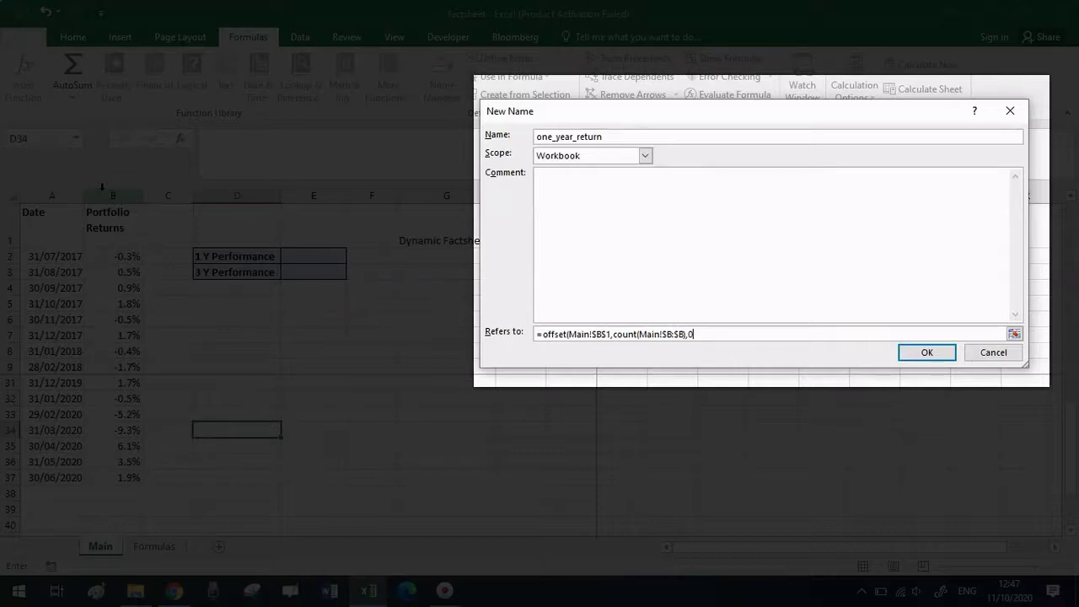
pyautogui.write(',-12,1)')
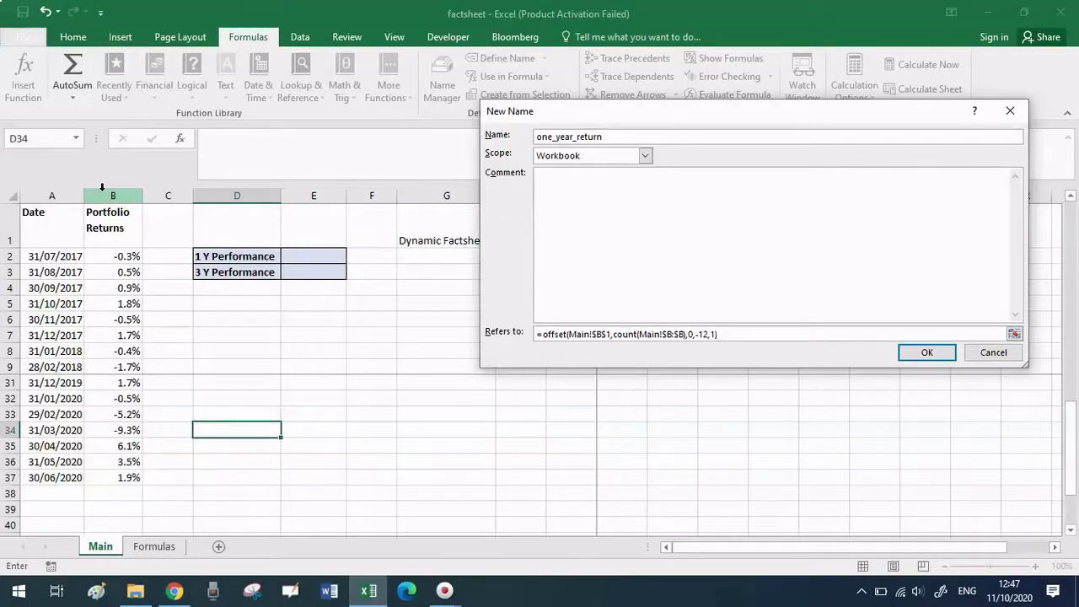
pyautogui.click(927, 352)
# Step: Check which Portfolio Returns cells the name one_year_return covers, and close the Name Manager
pyautogui.click(683, 369)
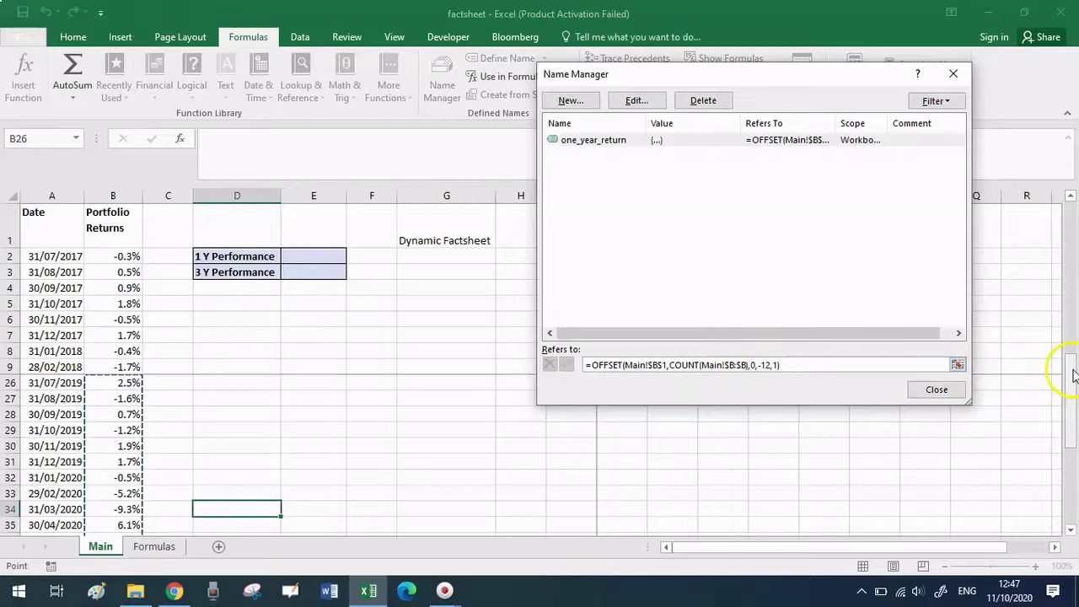
pyautogui.moveTo(1074, 375)
pyautogui.mouseDown()
pyautogui.moveTo(1073, 401)
pyautogui.moveTo(1075, 369)
pyautogui.moveTo(1075, 385)
pyautogui.mouseUp()
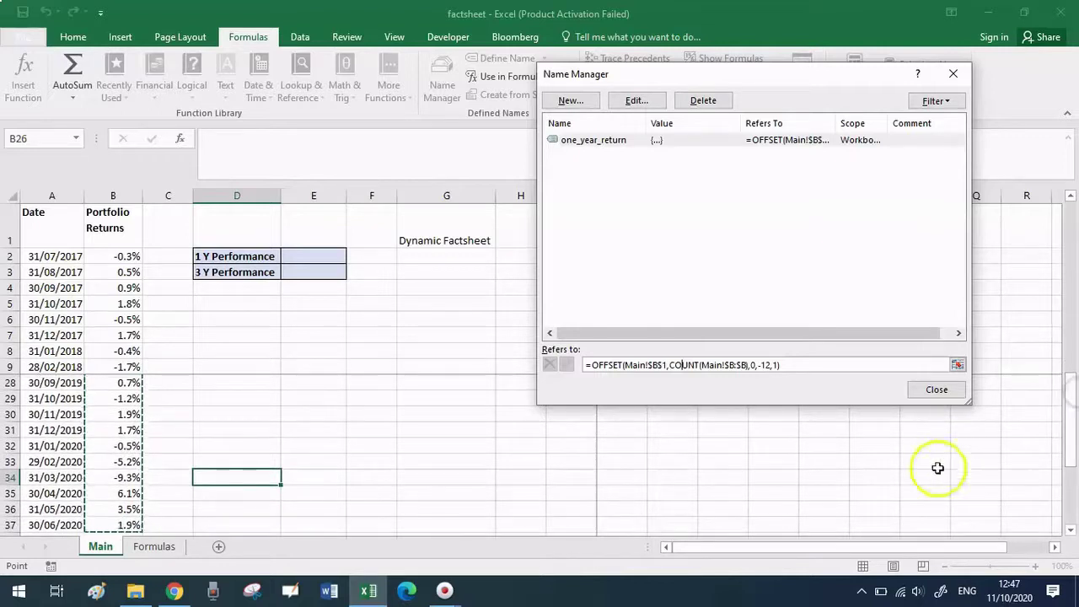
pyautogui.click(937, 391)
# Step: Calculate the 1 Y Performance in E2 with =FVSCHEDULE(1,one_year_return)-1
pyautogui.click(306, 255)
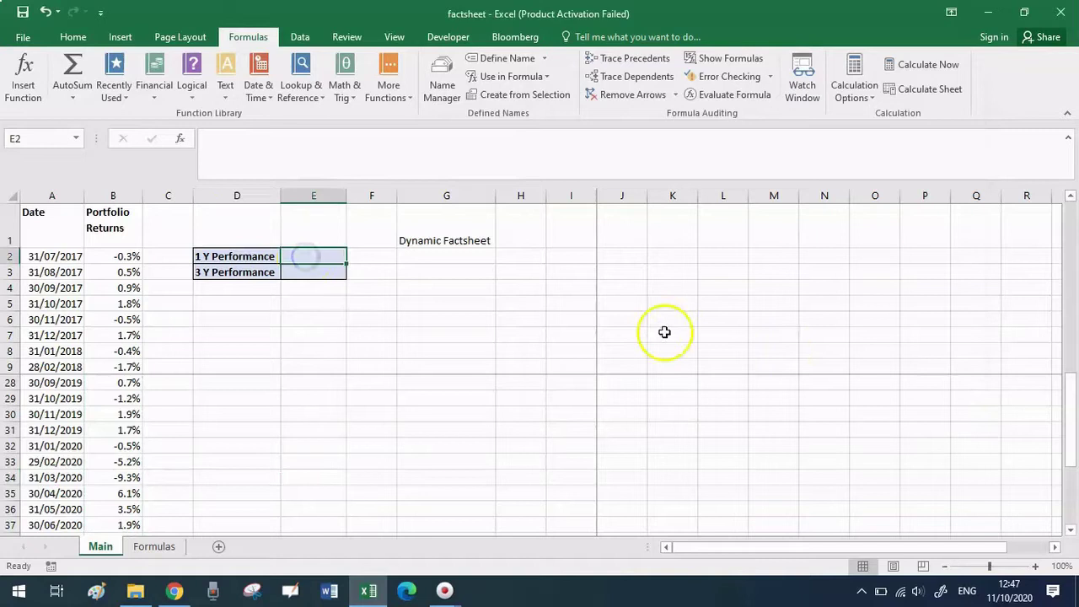
pyautogui.write('=')
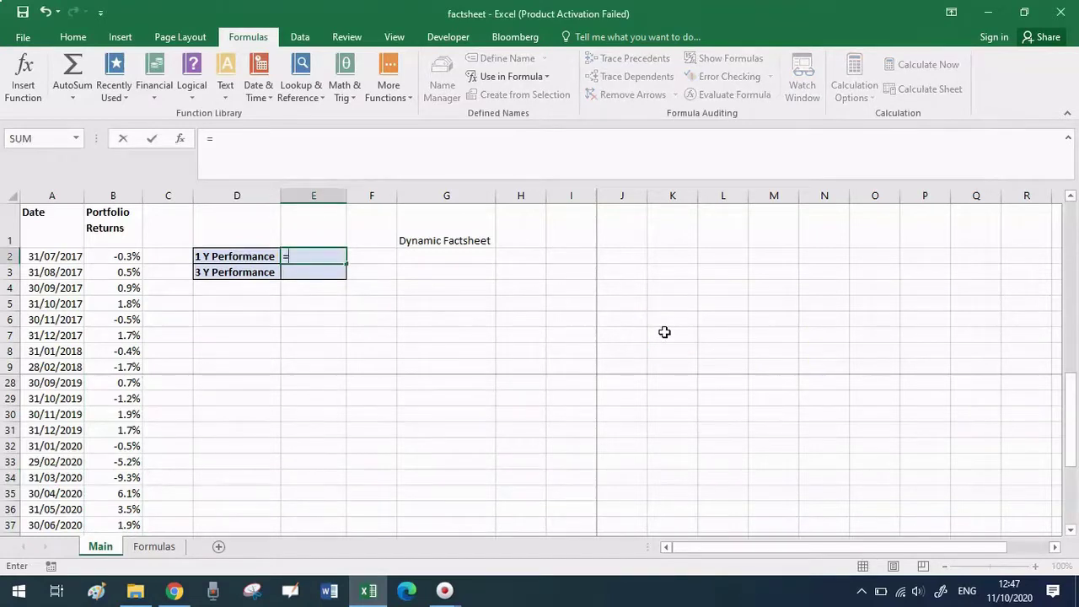
pyautogui.write('fvschedule')
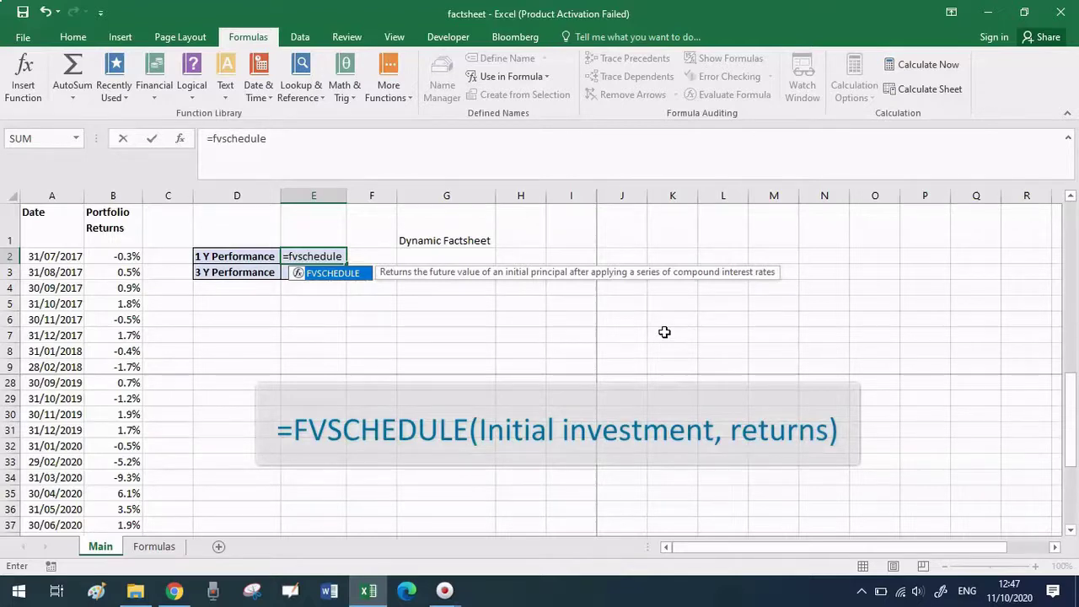
pyautogui.write('(1,one')
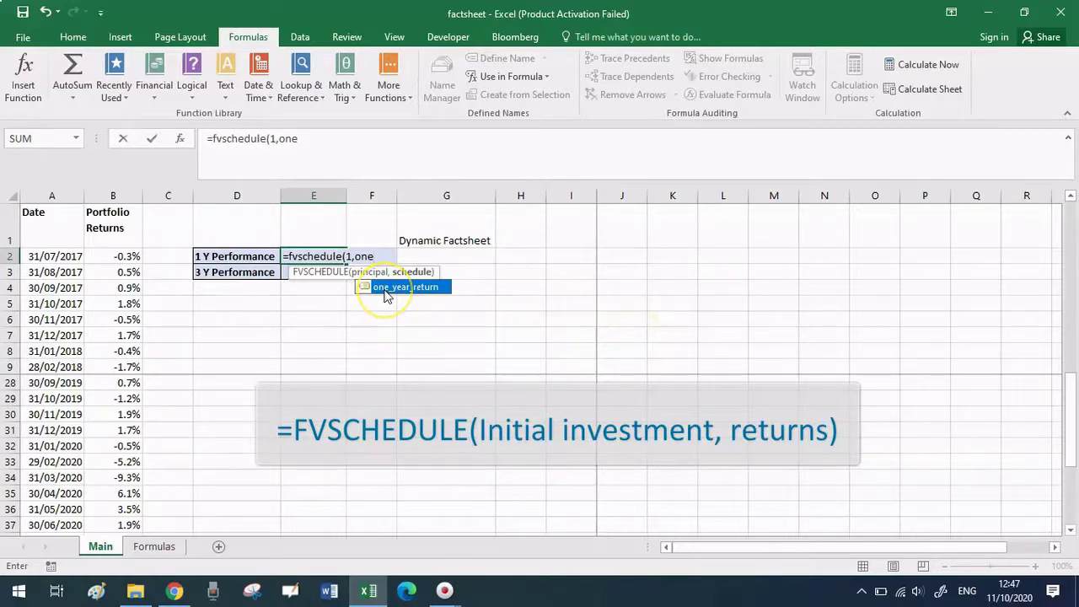
pyautogui.doubleClick(397, 287)
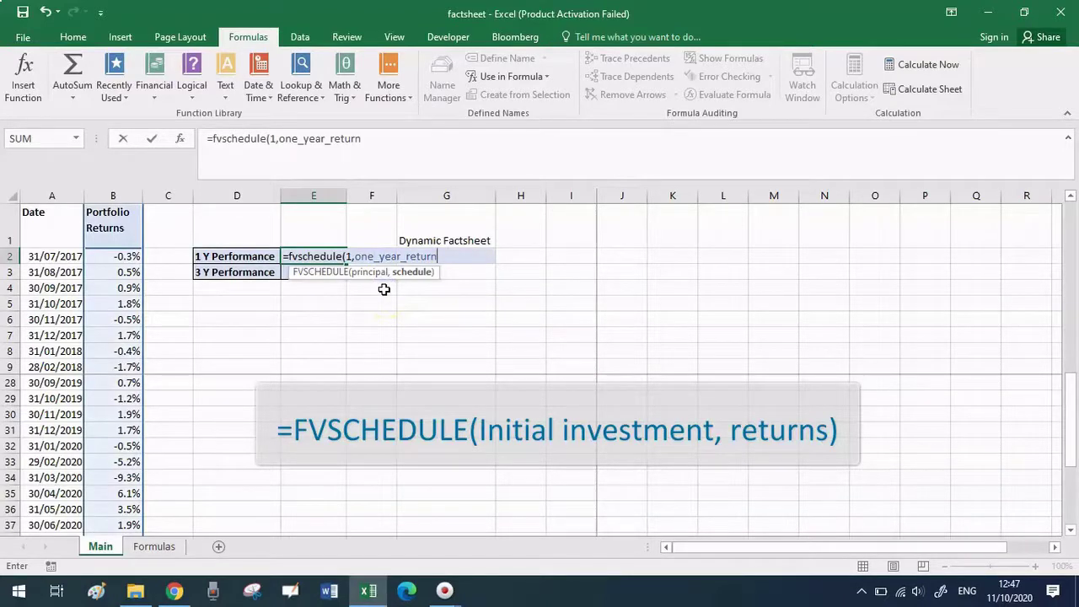
pyautogui.write(')-1')
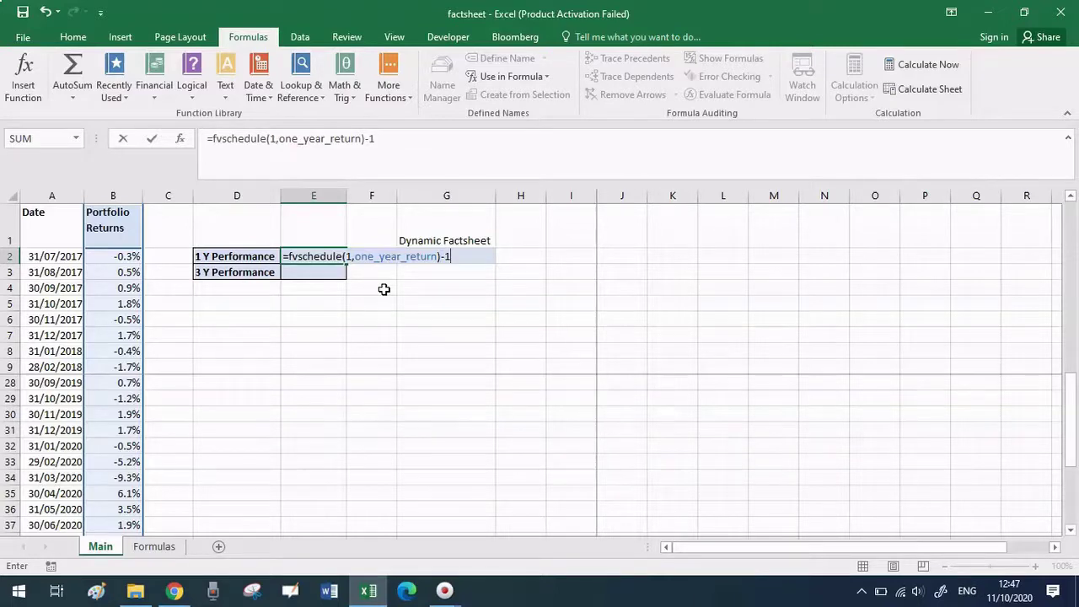
pyautogui.press('Return')
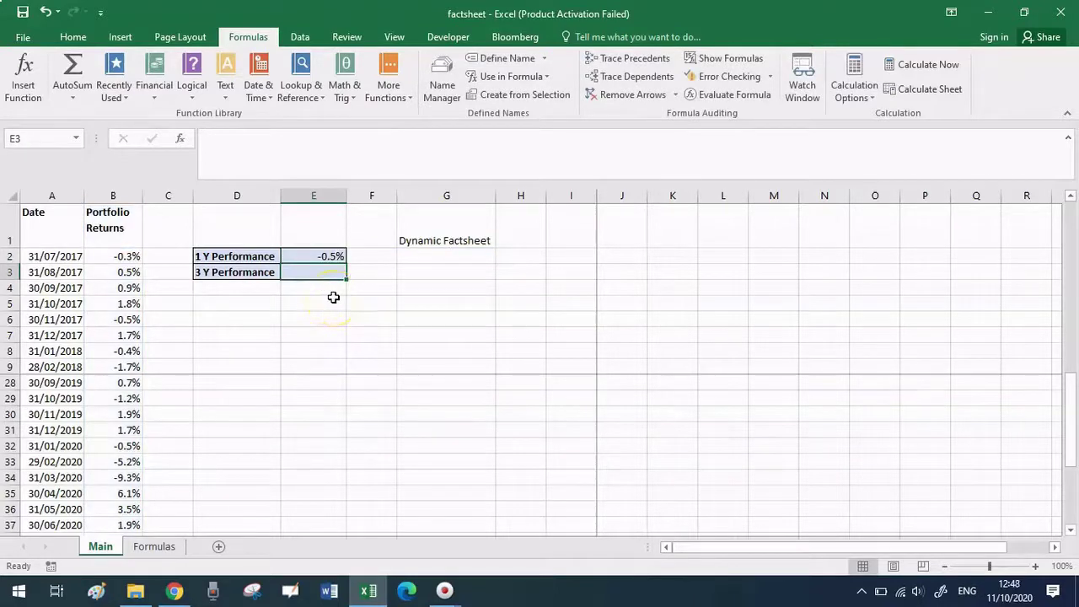
pyautogui.click(520, 269)
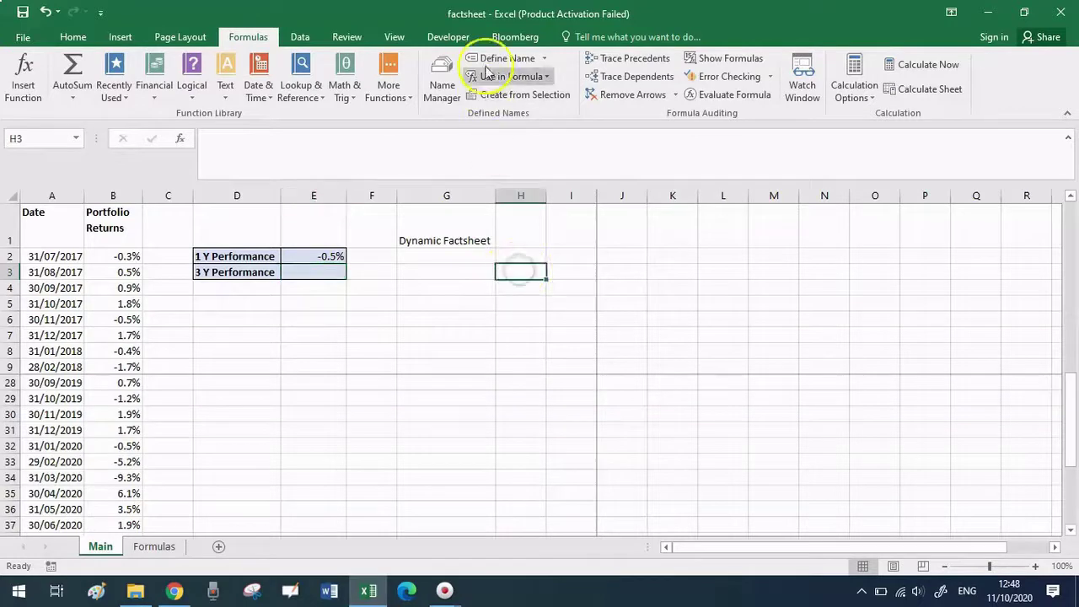
pyautogui.click(545, 77)
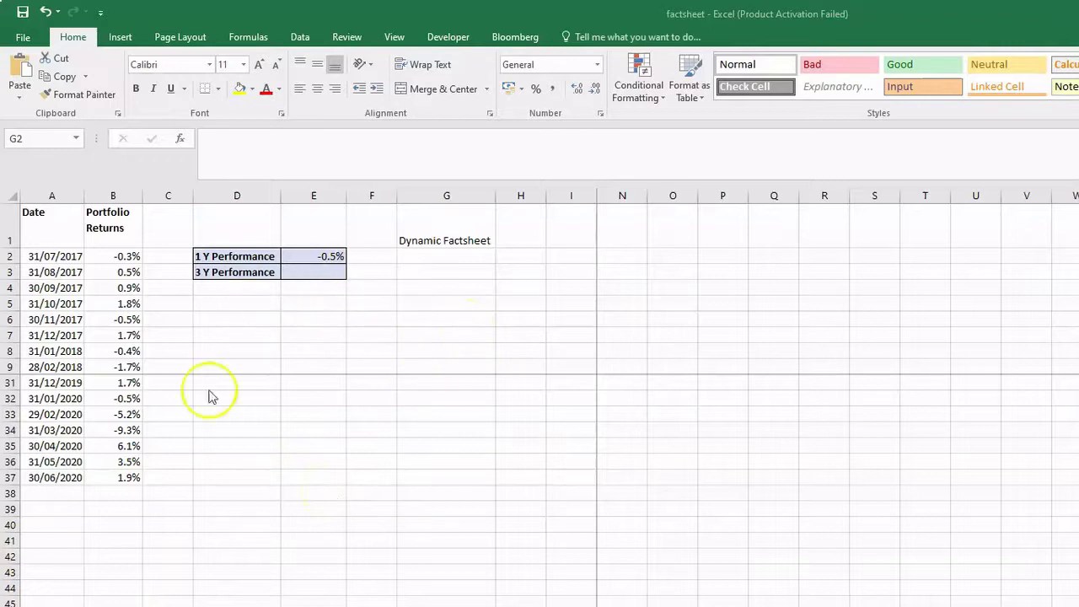
# Step: Add a new month to the return series in row 38 with date 31/07/2020 and portfolio return -0.9%
pyautogui.click(59, 495)
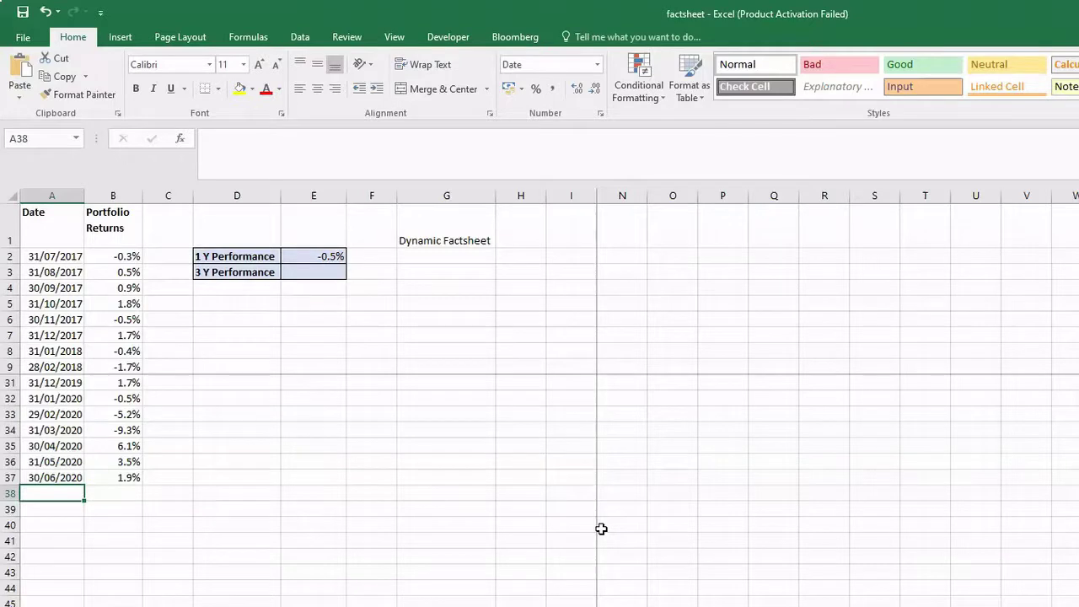
pyautogui.write('31/')
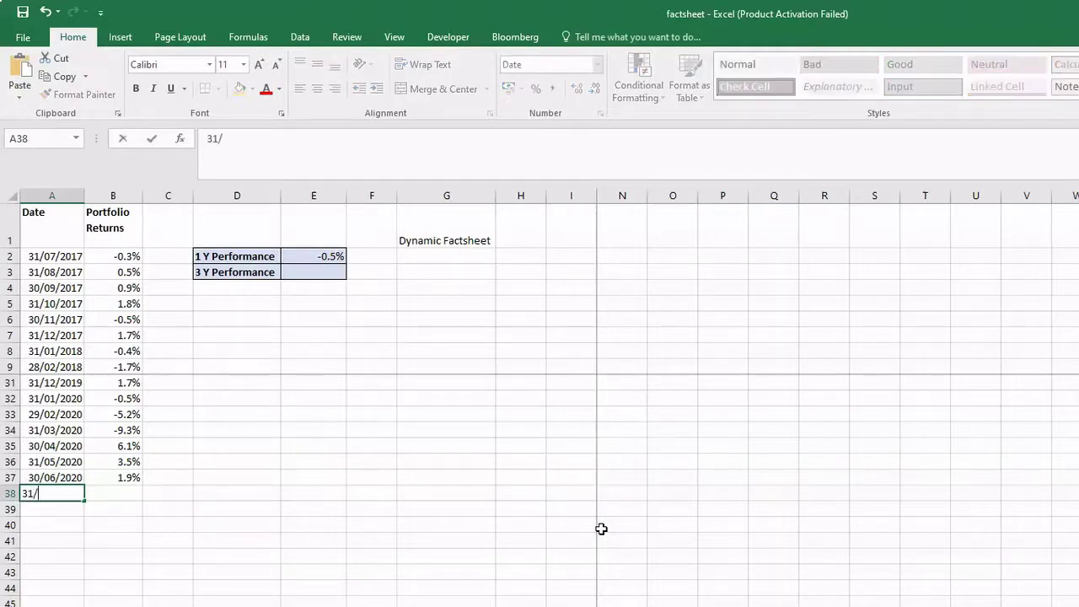
pyautogui.write('07/2020')
pyautogui.press('Return')
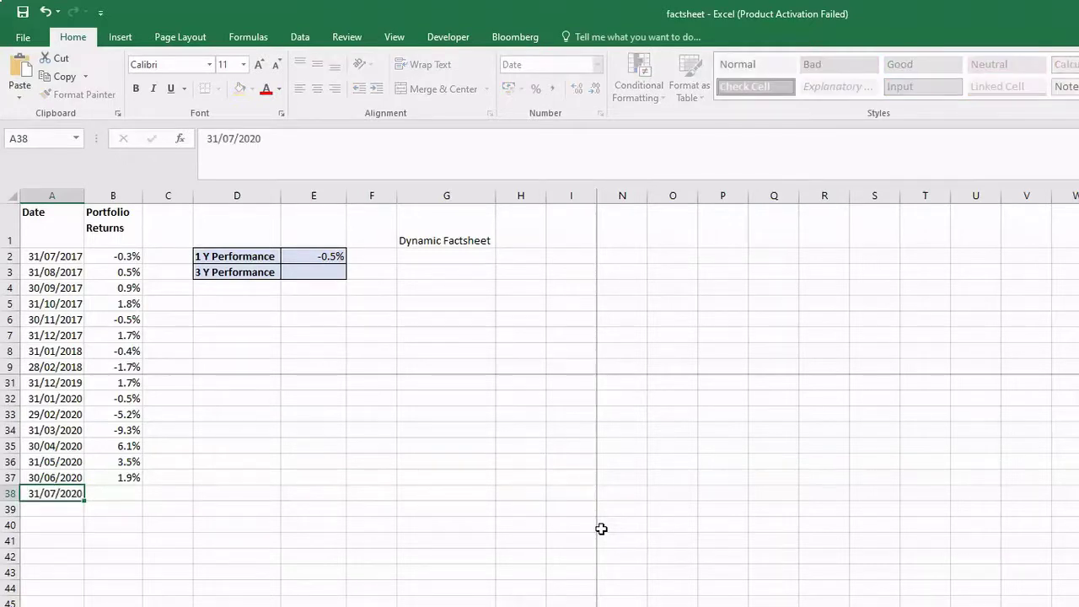
pyautogui.press('Up')
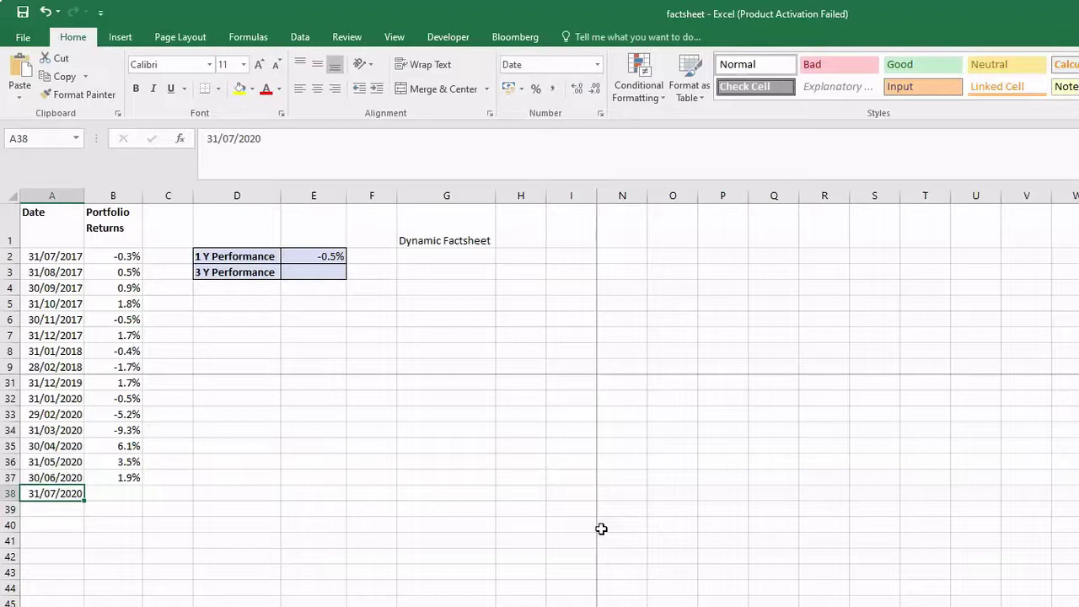
pyautogui.press('Right')
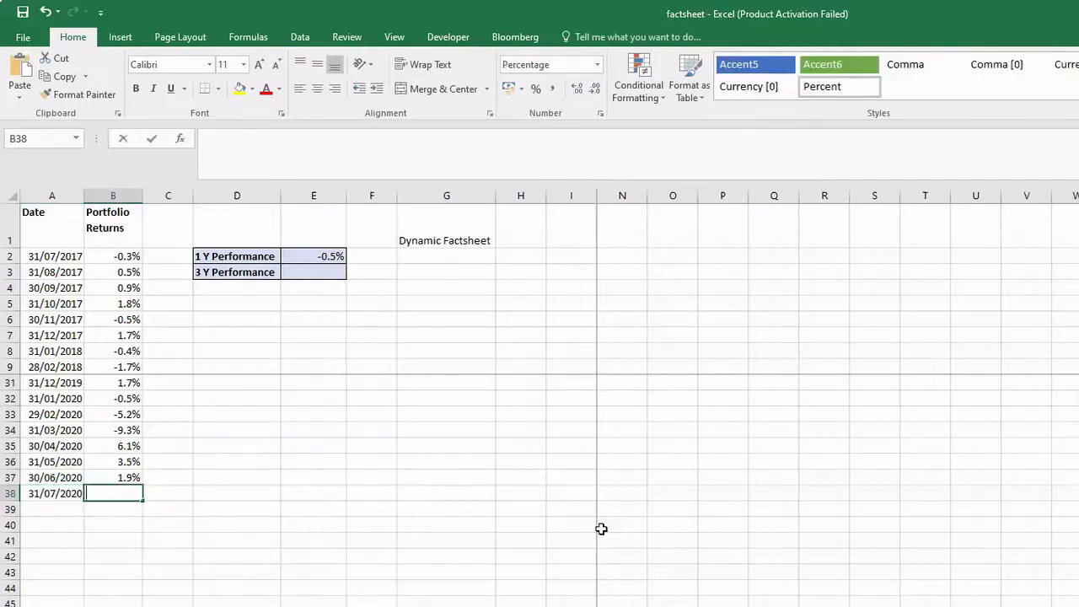
pyautogui.write('-0.9')
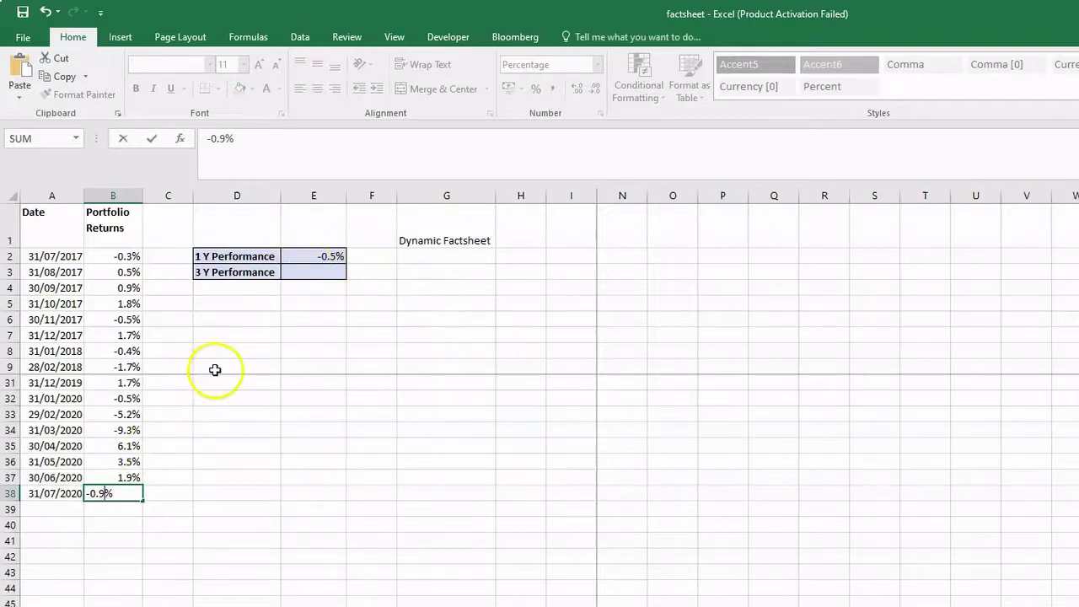
pyautogui.press('Return')
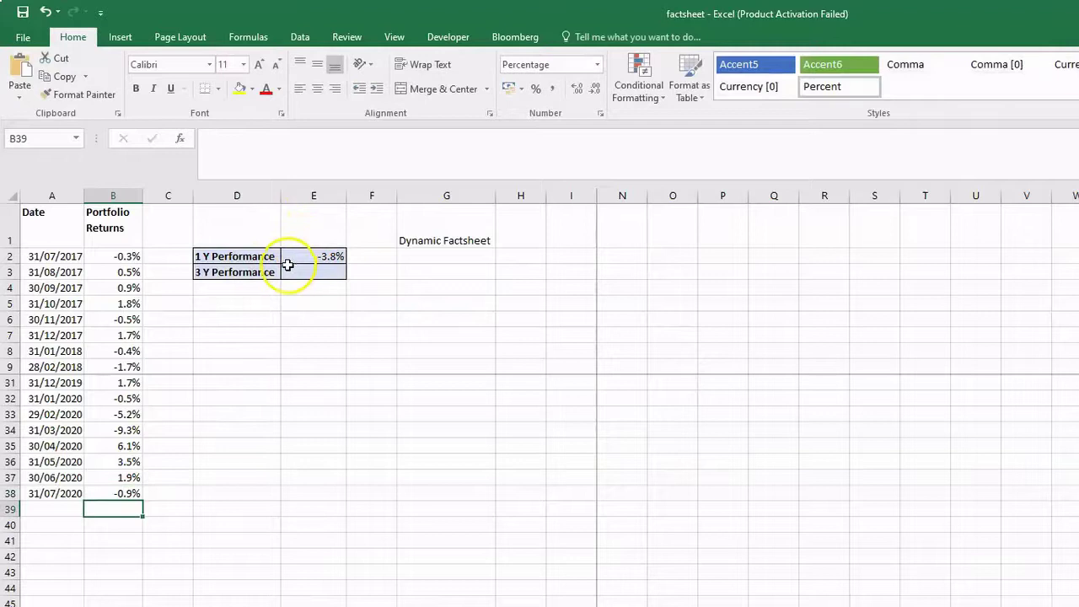
# Step: Add a new month in row 39 with date 31/08/2020 and portfolio return -0.6%, and check the 1 Y Performance formula in E2
pyautogui.click(296, 257)
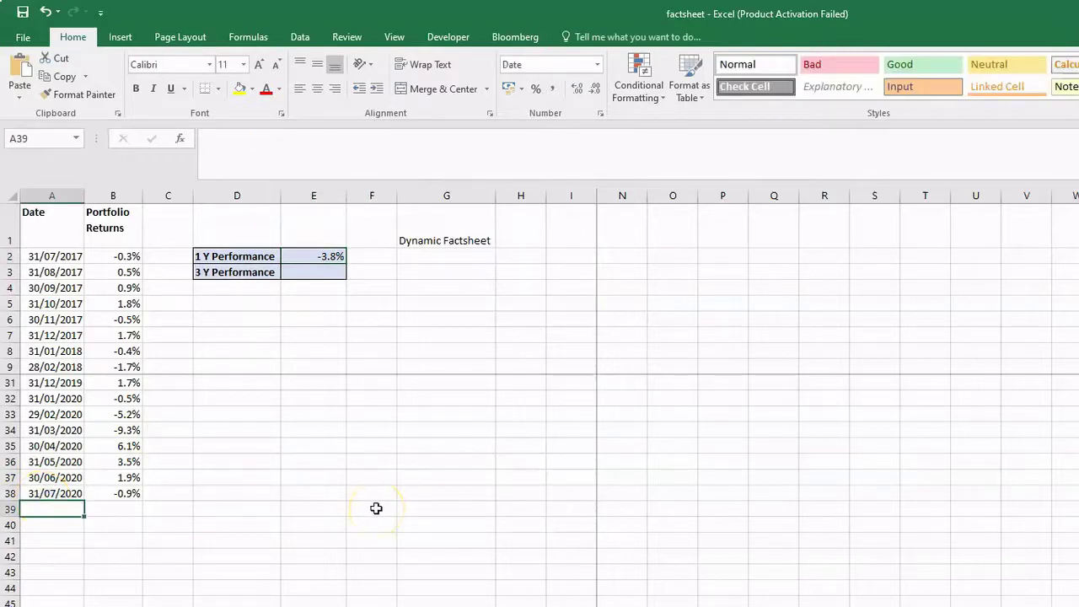
pyautogui.write('3')
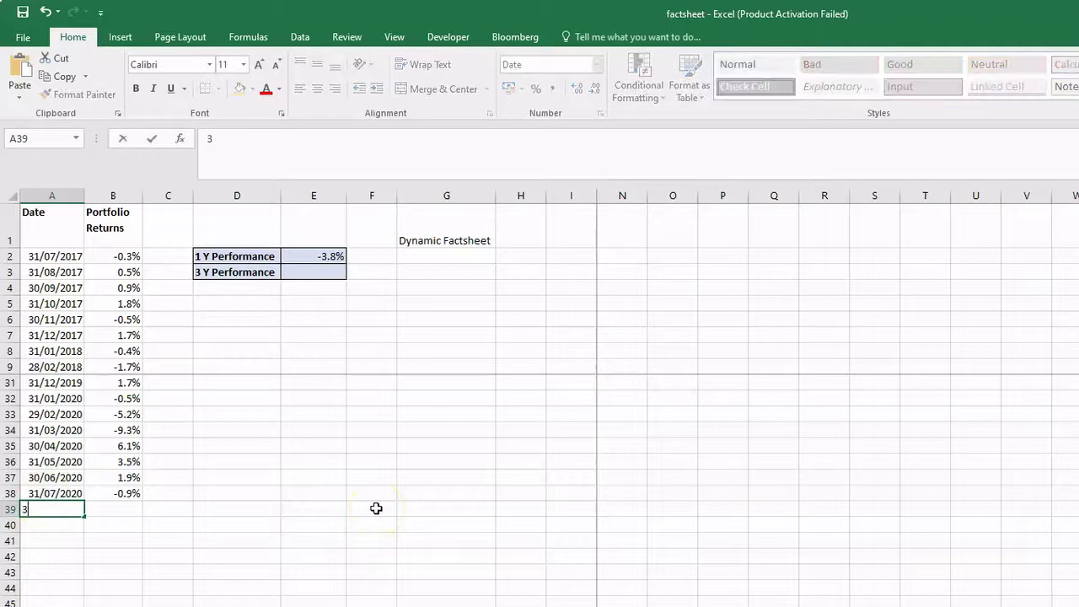
pyautogui.write('1/08/2020')
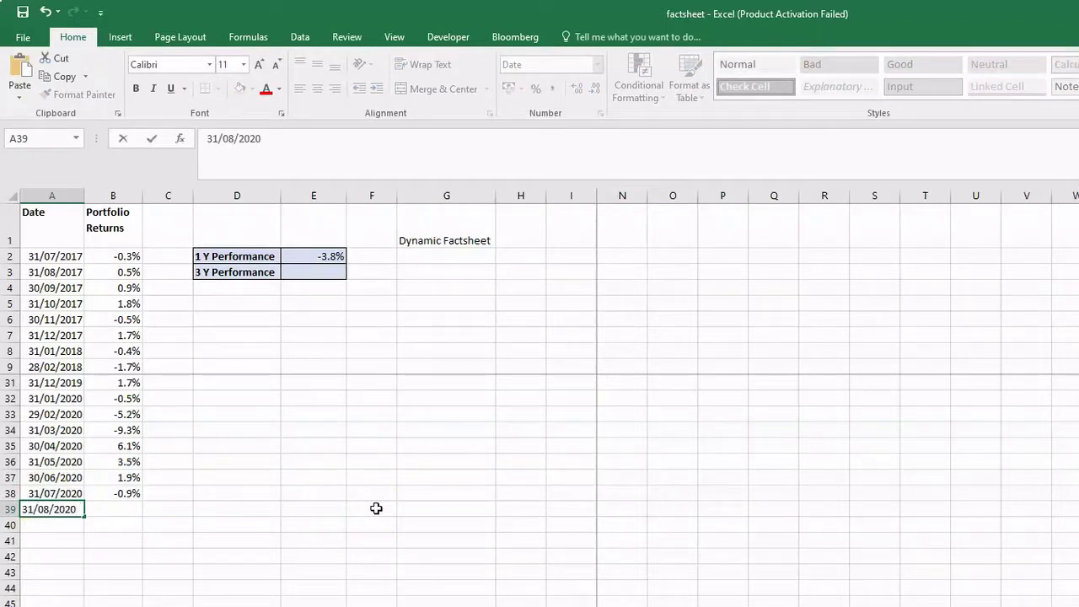
pyautogui.press('Tab')
pyautogui.write('-0.6')
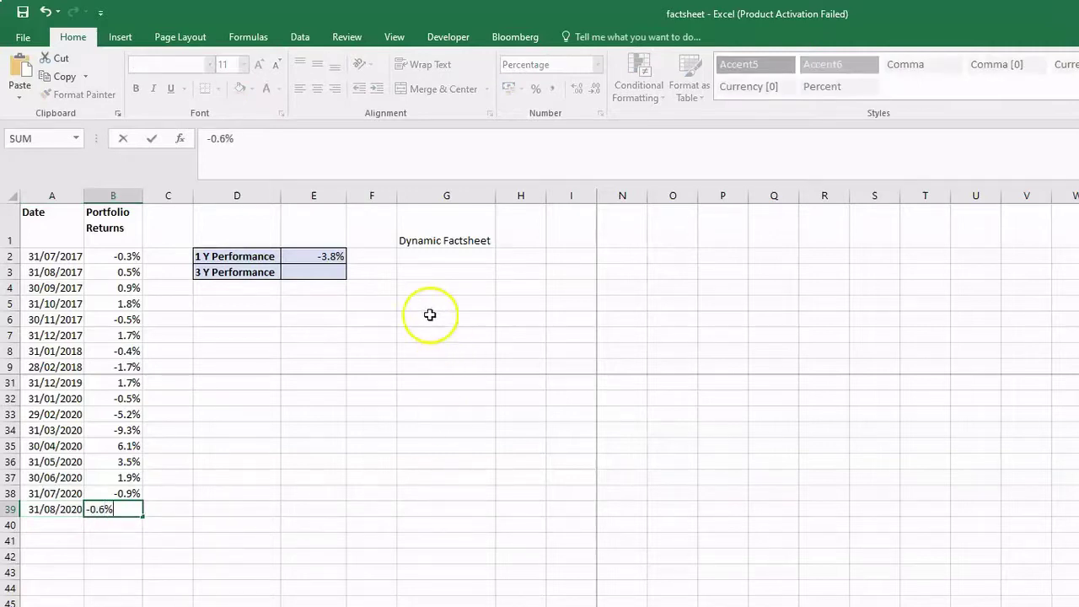
pyautogui.press('Return')
pyautogui.click(302, 256)
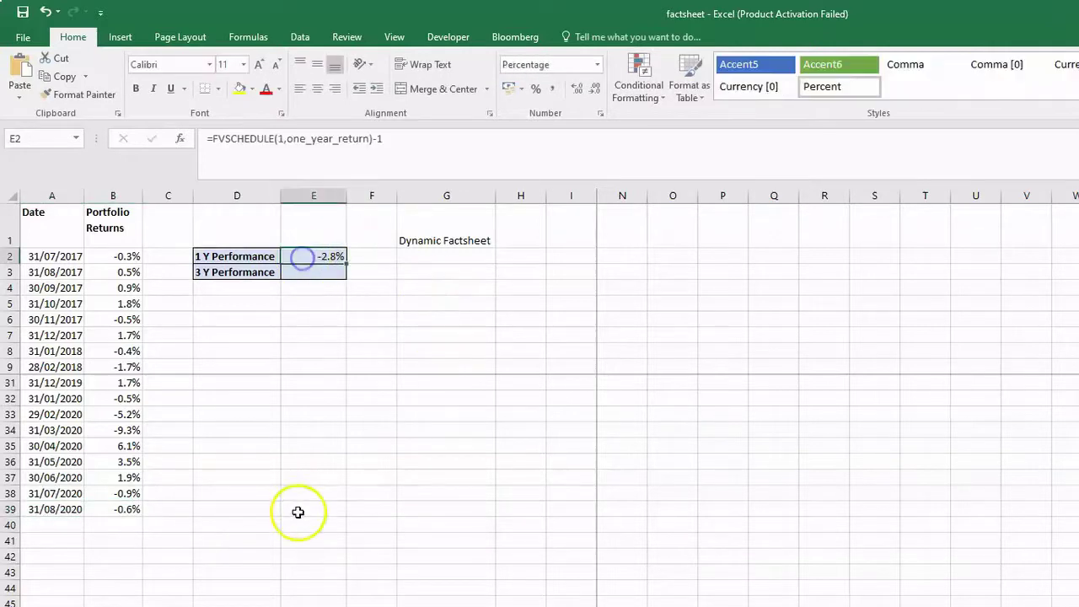
# Step: Inspect in the Name Manager which return cells one_year_return covers with the August 2020 entry included, and close it
pyautogui.click(284, 335)
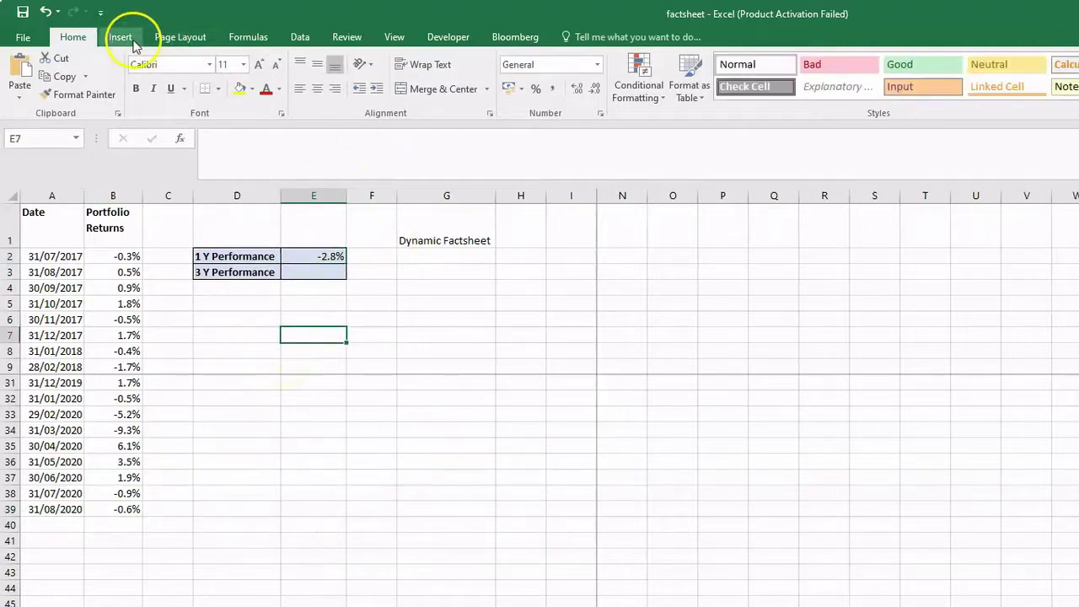
pyautogui.click(269, 37)
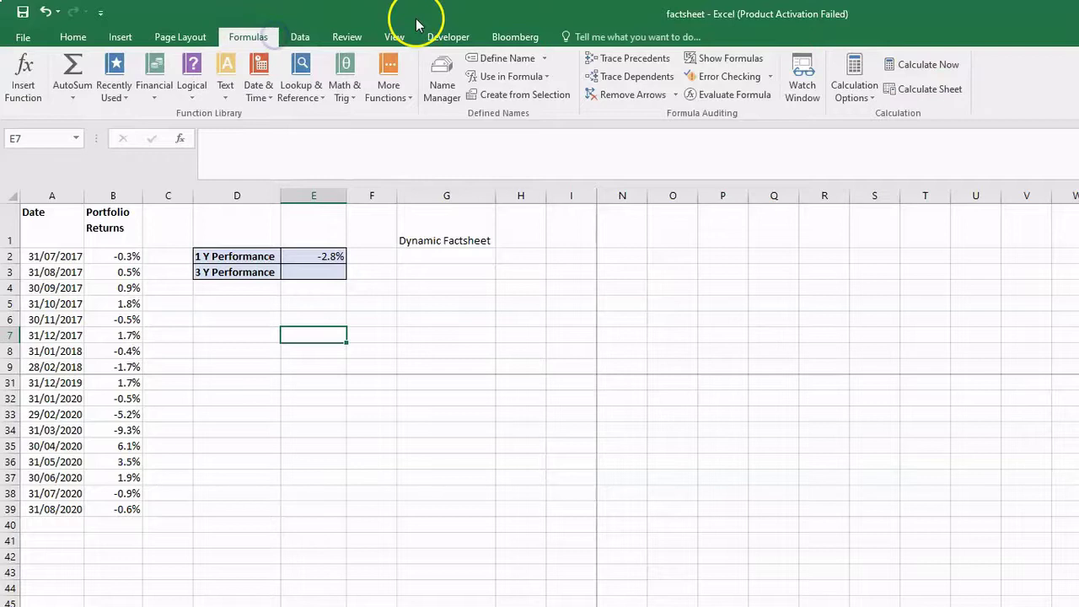
pyautogui.click(441, 88)
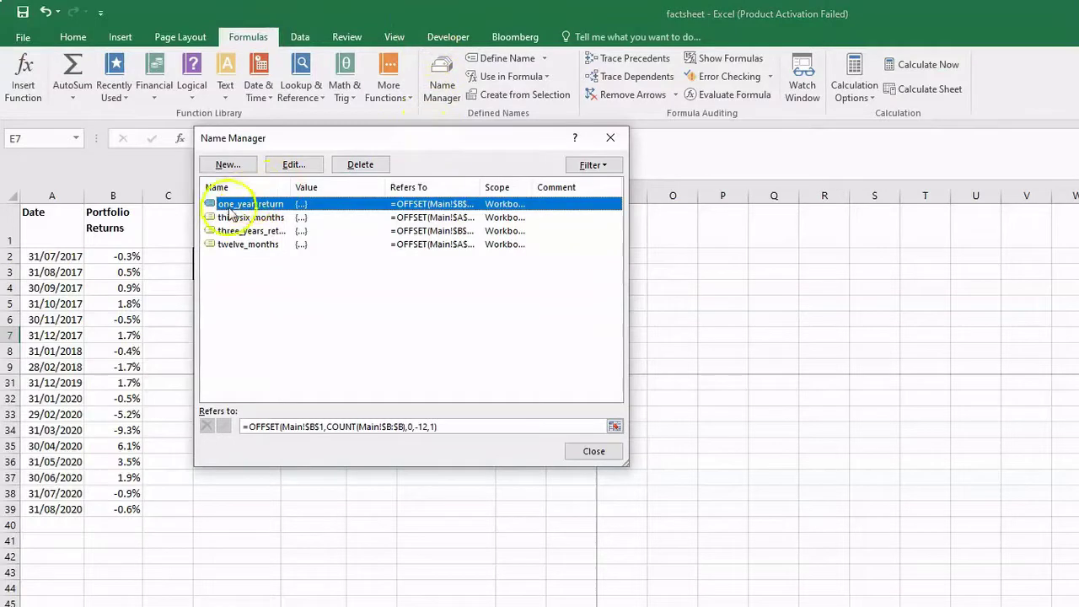
pyautogui.click(290, 426)
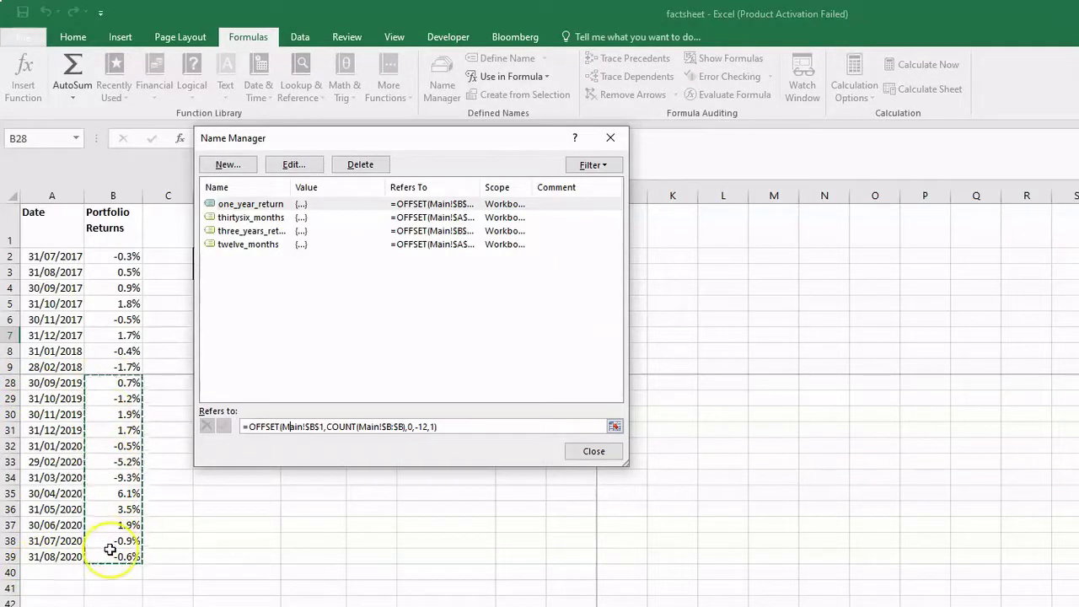
pyautogui.click(608, 139)
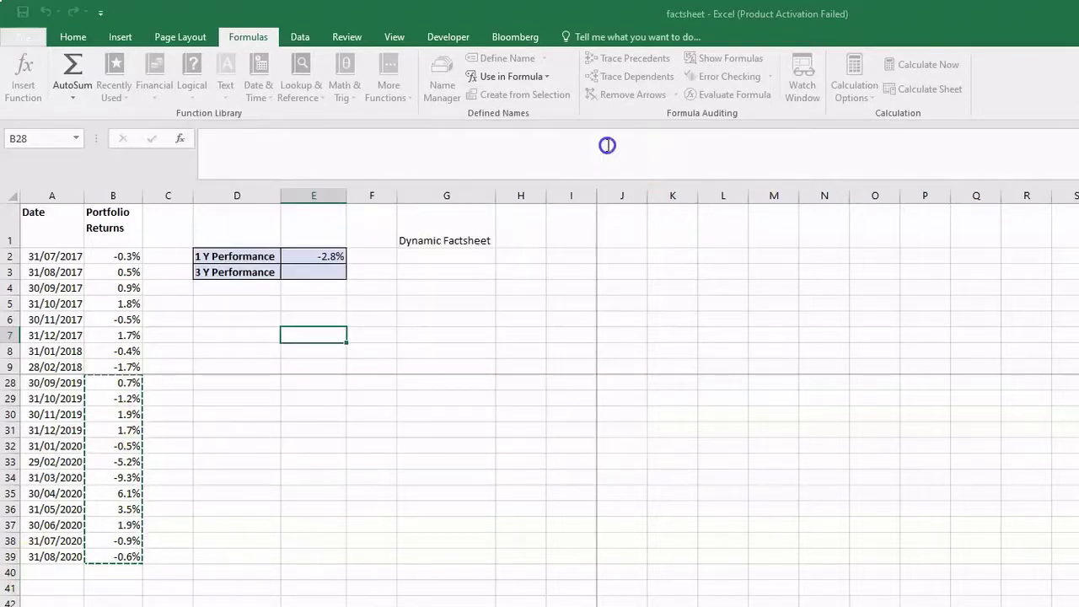